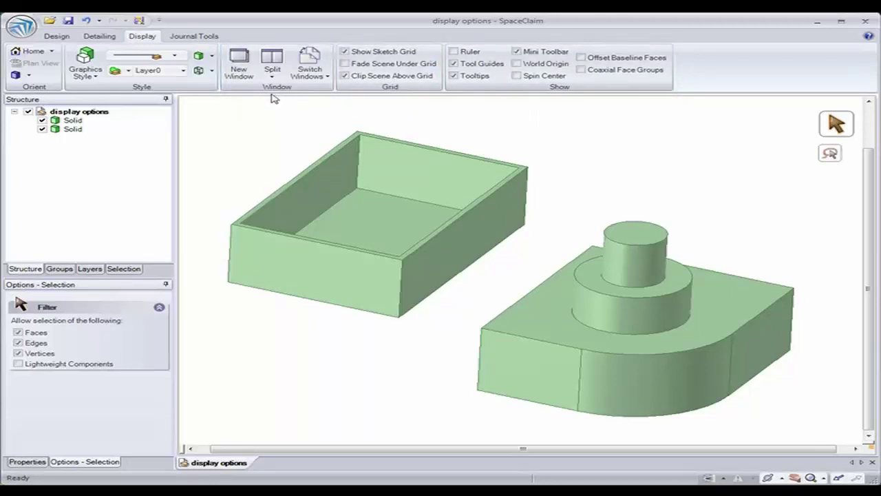
- Open two additional windows of the display options design and orbit each model to a different viewing angle
left_click(240, 71)
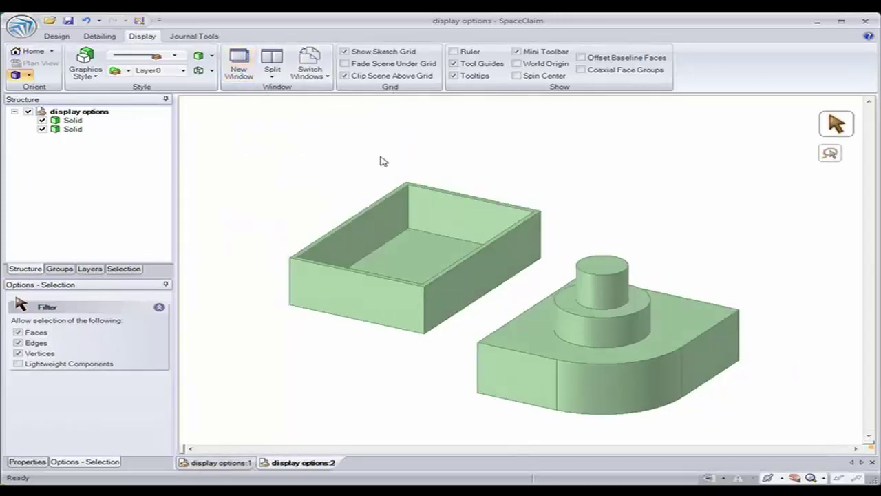
middle_click_drag(390, 158, 338, 169)
left_click(239, 69)
middle_click_drag(290, 120, 425, 158)
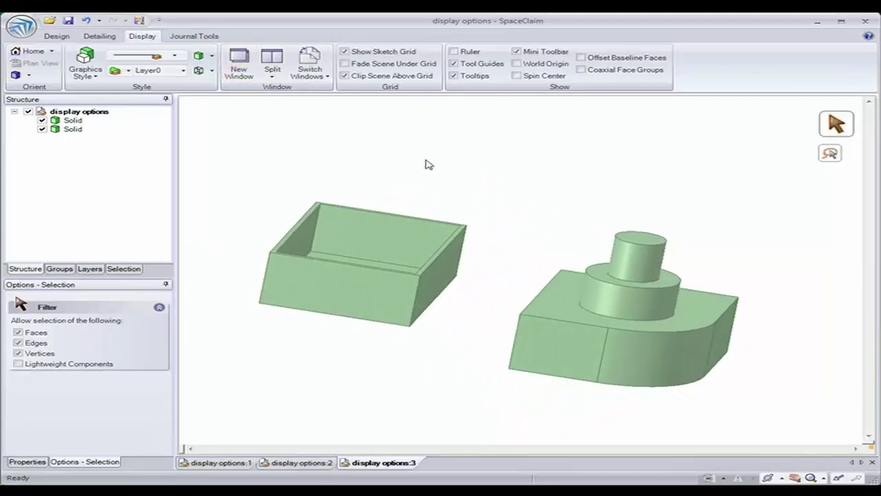
- Pull the small cylinder's top face upward in the third window and check the change in the other two windows
key("p")
left_click(641, 238)
mouse_move(527, 220)
left_mouse_down()
mouse_move(528, 181)
mouse_move(514, 213)
left_mouse_up()
left_click(283, 464)
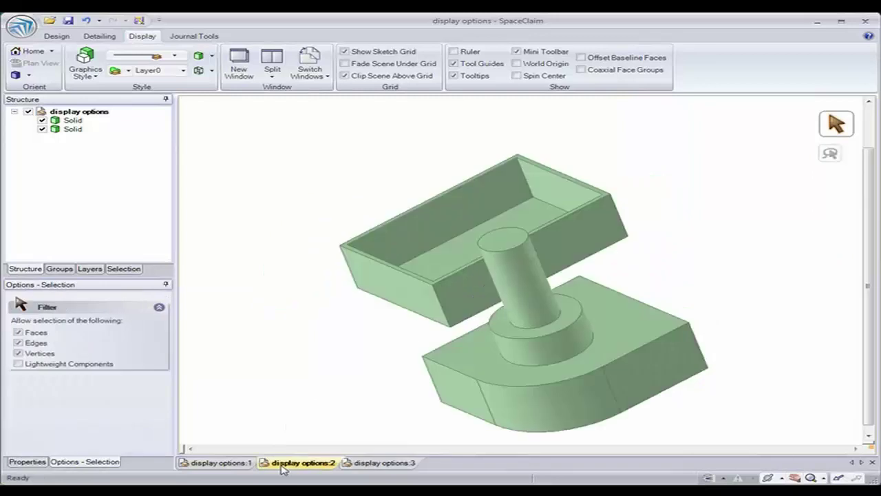
left_click(221, 463)
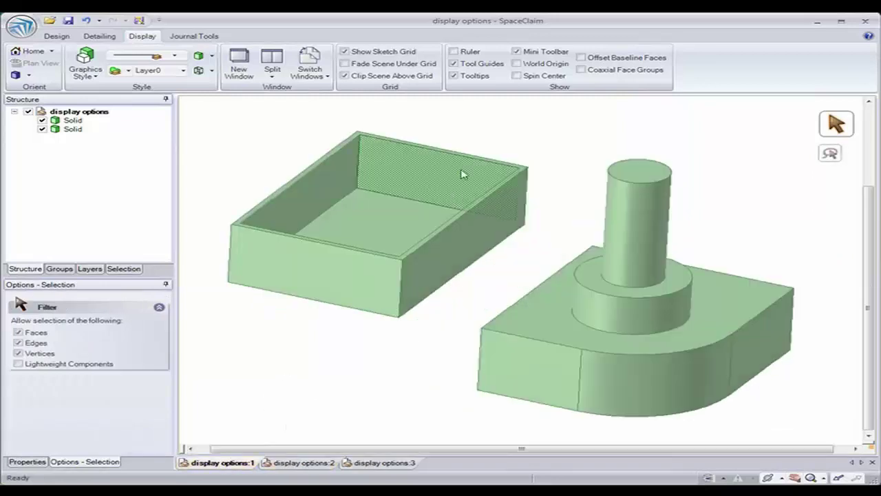
- Try the first window with two horizontal viewports and with two vertical viewports
left_click(279, 77)
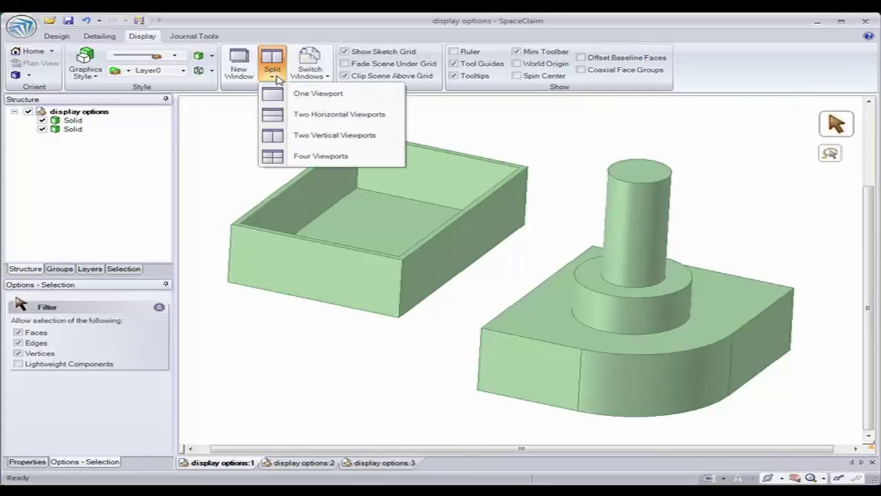
left_click(301, 114)
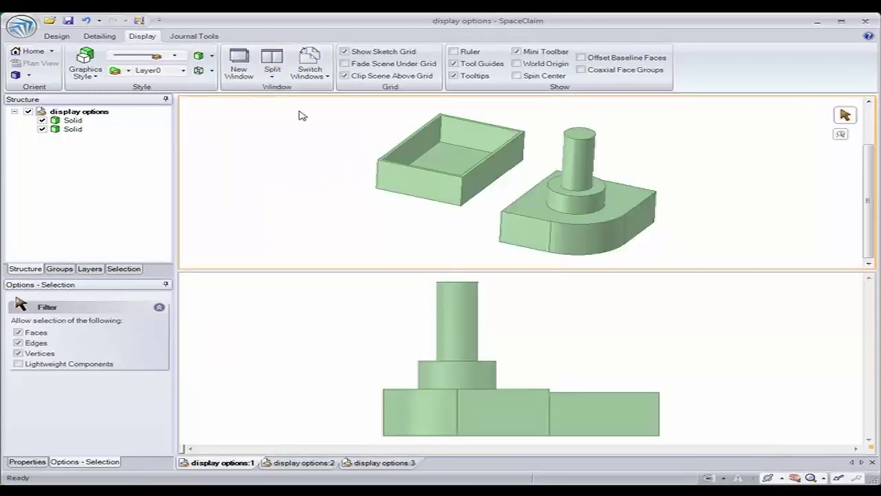
left_click(272, 69)
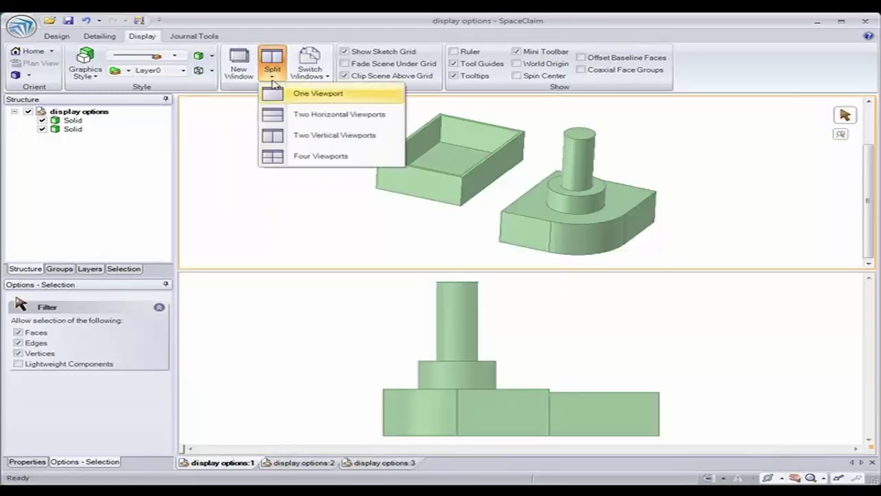
left_click(299, 135)
- Split the first window into four viewports and pull the small cylinder's top face down by about 15.4 mm
left_click(274, 77)
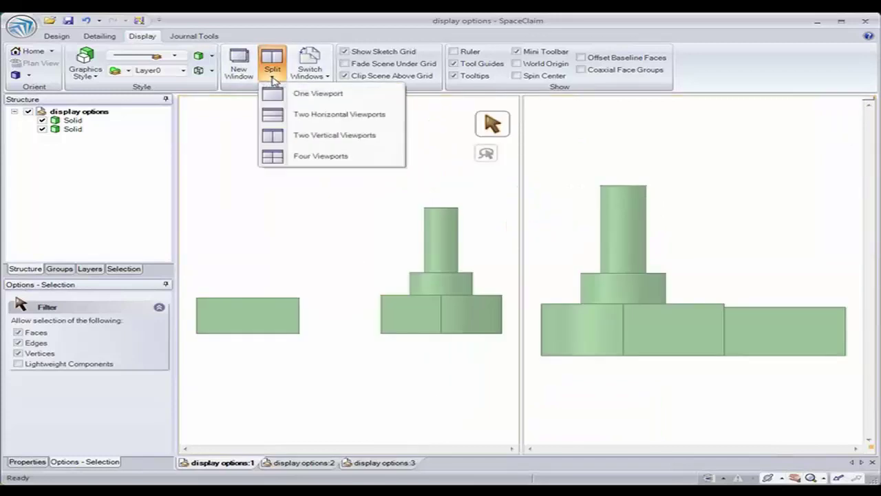
left_click(319, 155)
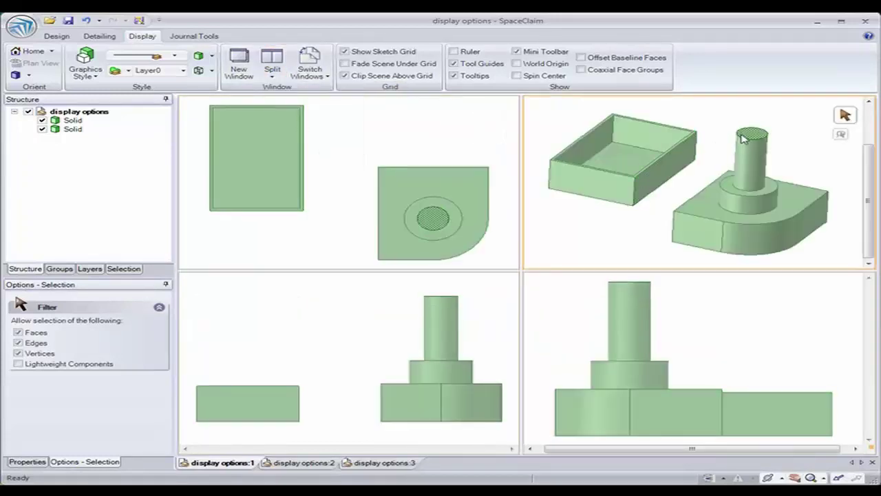
key("p")
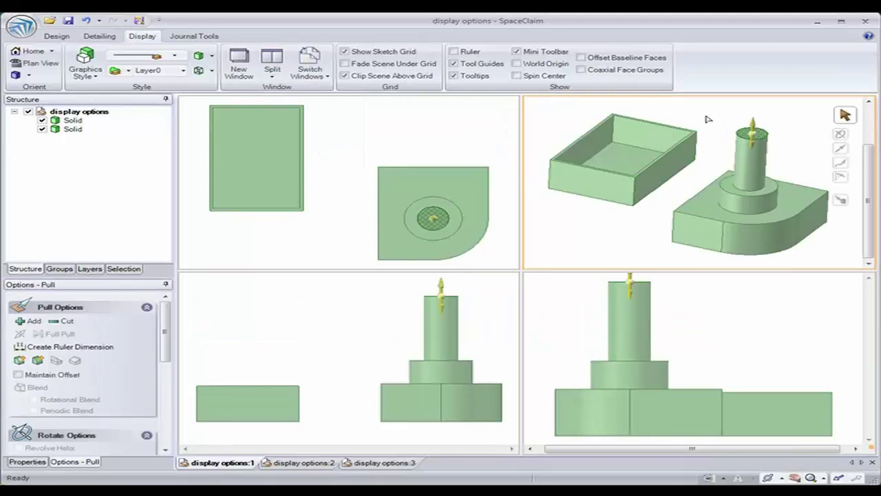
mouse_move(704, 131)
left_mouse_down()
mouse_move(706, 153)
mouse_move(704, 127)
left_mouse_up()
- Restore the single viewport and check the shortened cylinder in the second and third windows before returning to the first
left_click(272, 68)
left_click(300, 94)
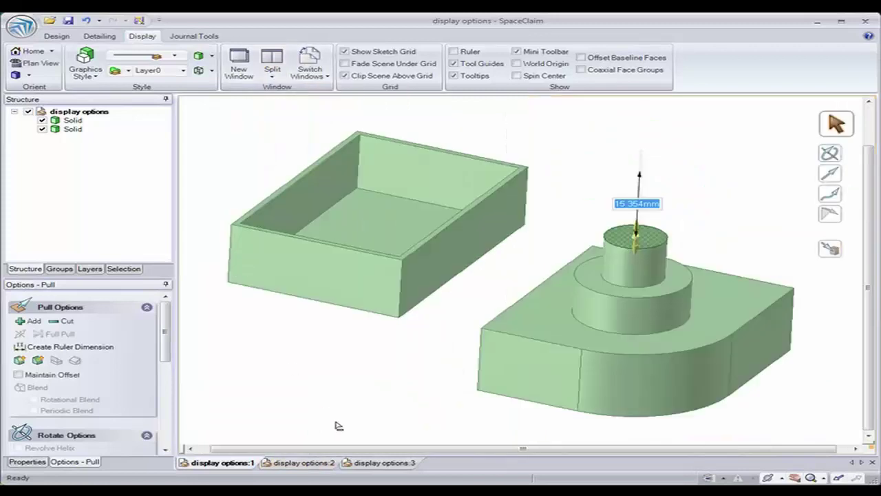
left_click(303, 463)
left_click(383, 462)
left_click(239, 463)
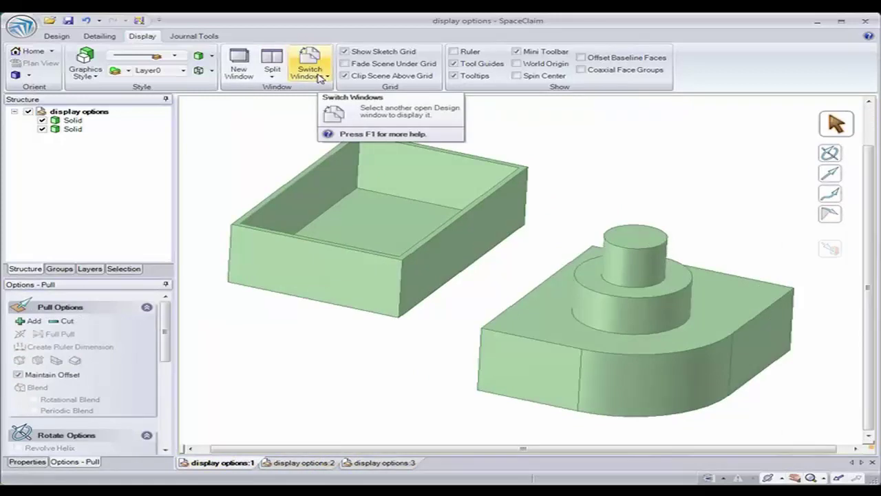
- Switch through the open design windows with Switch Windows and return to the first one
left_click(319, 78)
left_click(324, 101)
left_click(313, 68)
left_click(324, 101)
left_click(315, 72)
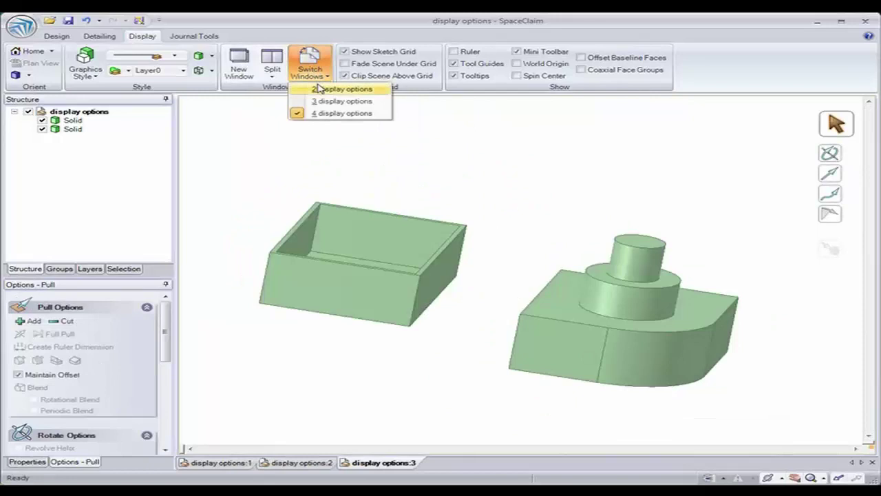
left_click(321, 89)
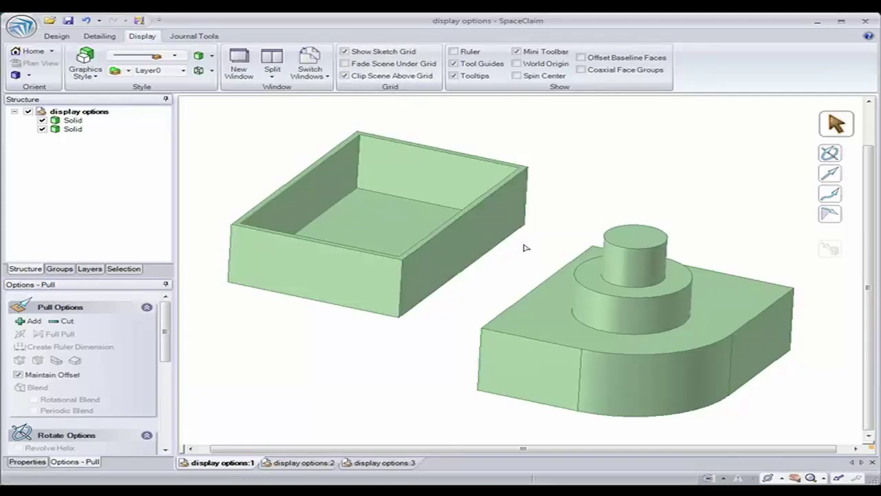
- Section the model at the rounded base block's top face and toggle the sketch grid off and back on
left_click(525, 330)
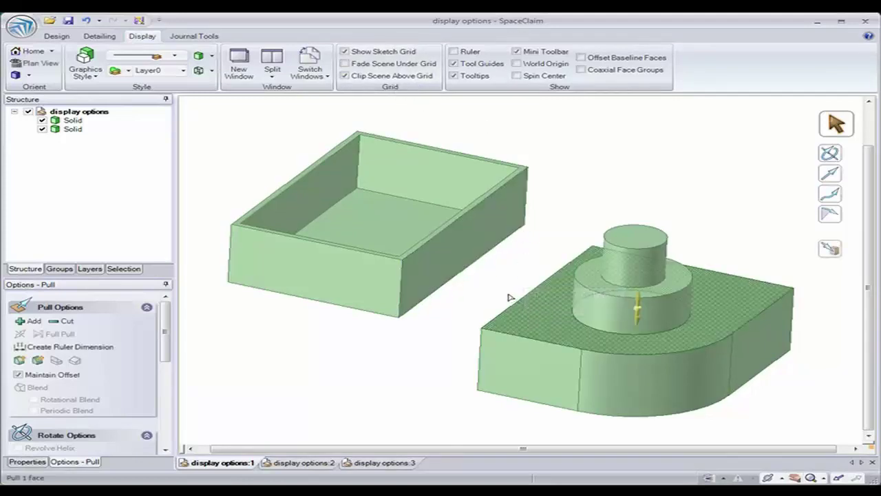
key("x")
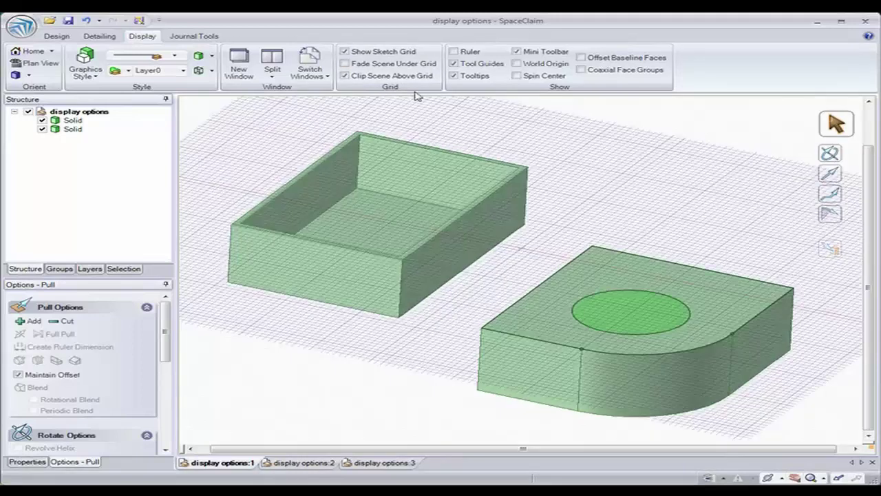
left_click(345, 52)
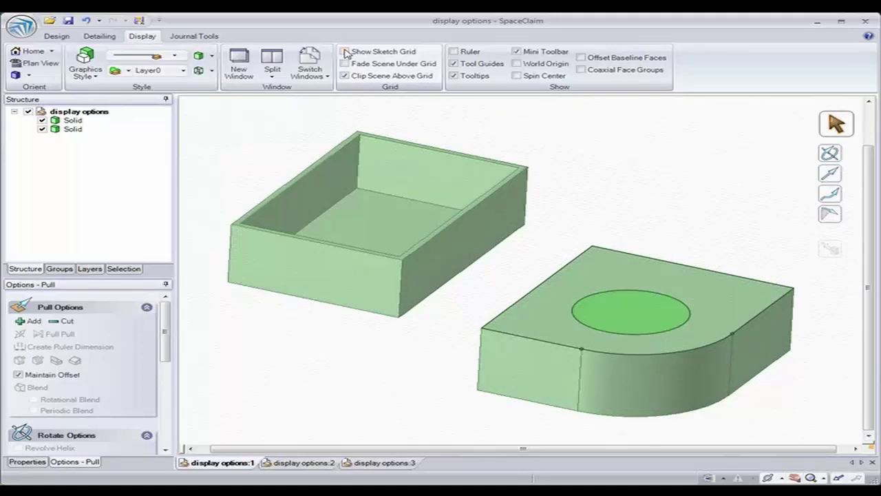
left_click(346, 53)
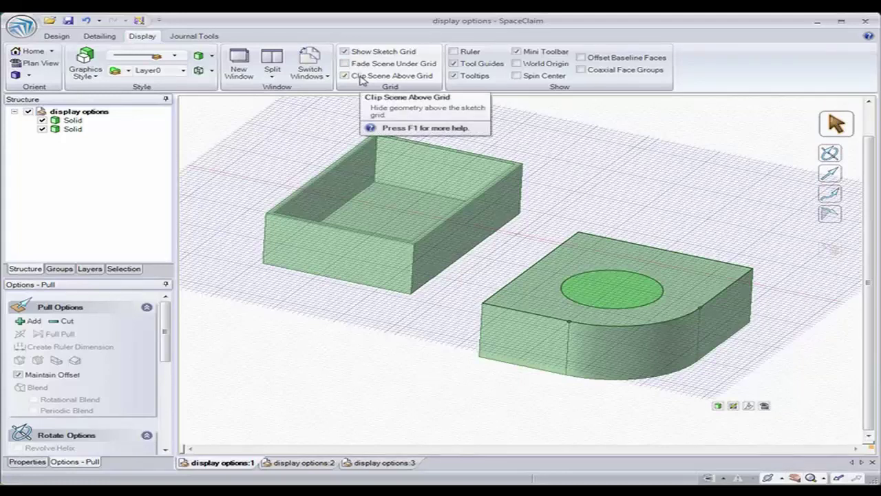
- Try Fade Scene Under Grid while toggling Clip Scene Above Grid, leaving fading off and clipping on
left_click(344, 63)
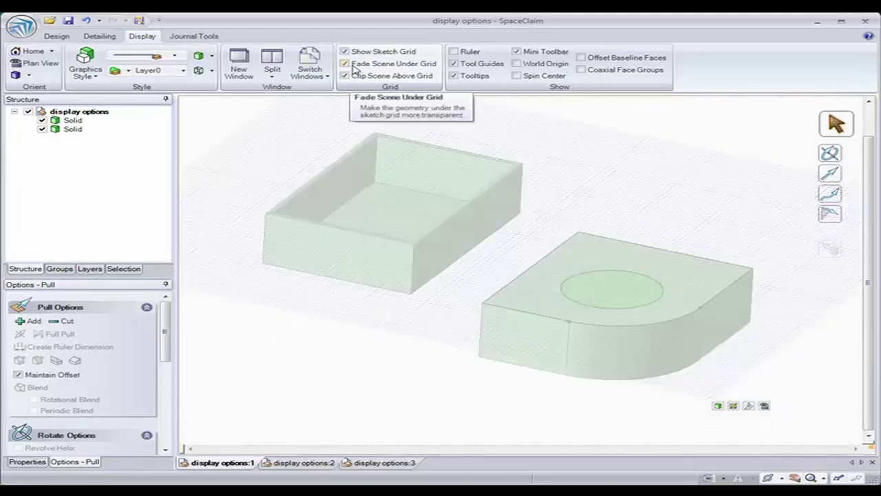
left_click(345, 76)
left_click(346, 75)
left_click(346, 75)
left_click(345, 76)
left_click(346, 76)
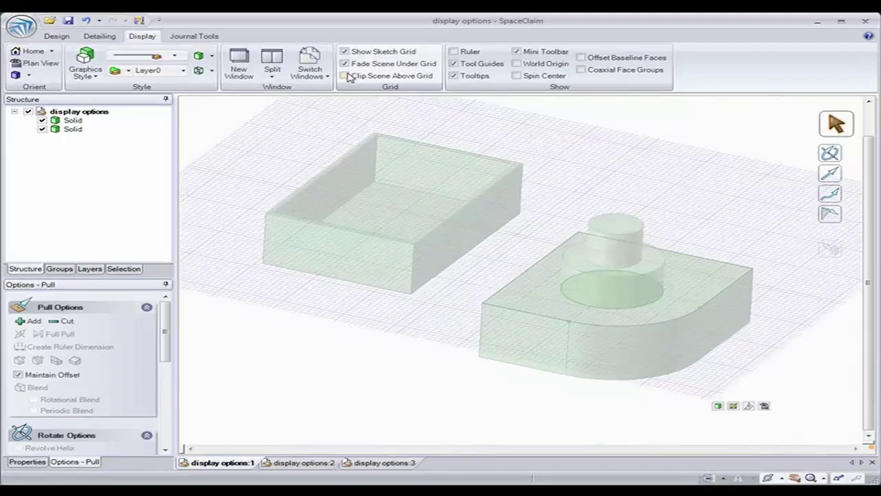
left_click(346, 76)
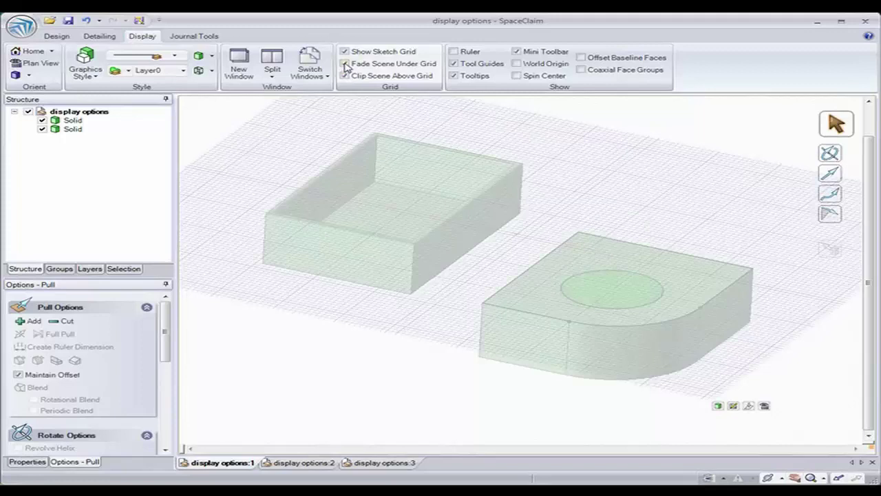
left_click(346, 63)
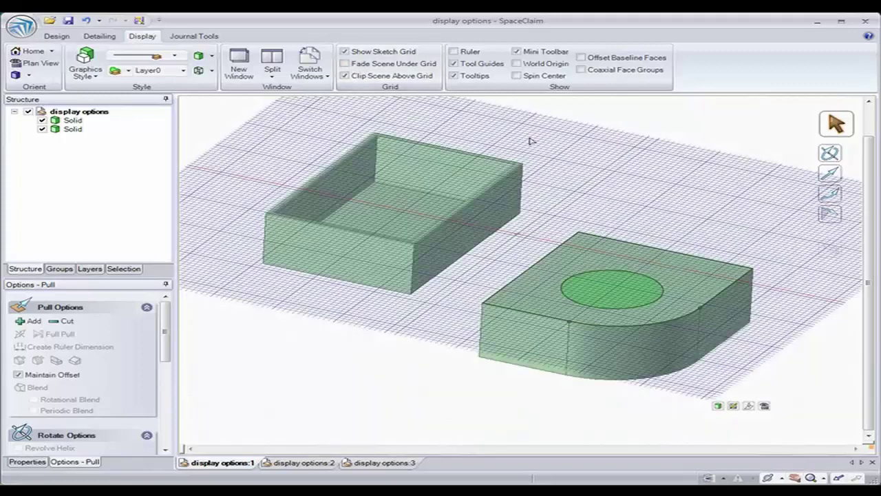
- Show the ruler, try pulling the small cylinder's top face upward with it, and hide the ruler
scroll(589, 175, "up", 2)
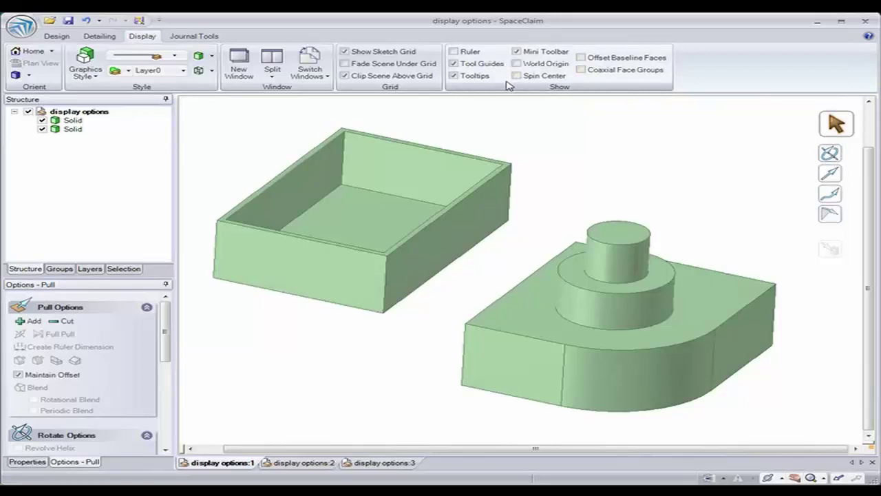
left_click(454, 52)
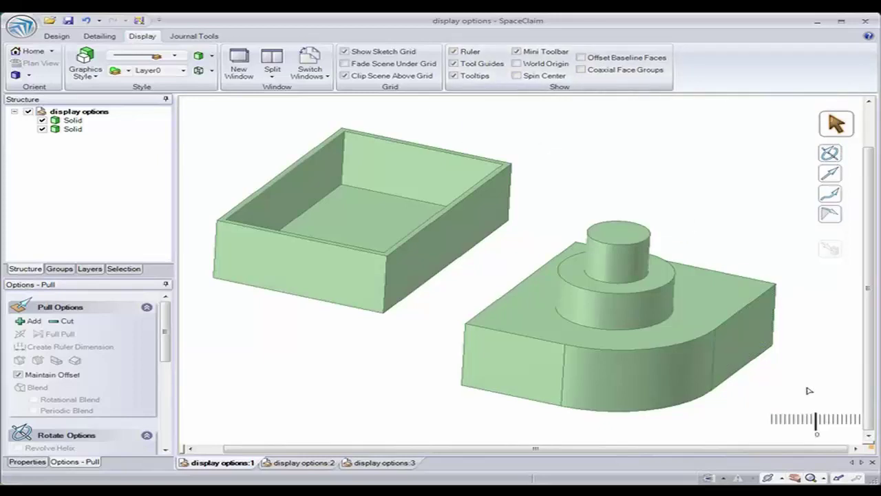
left_click(601, 240)
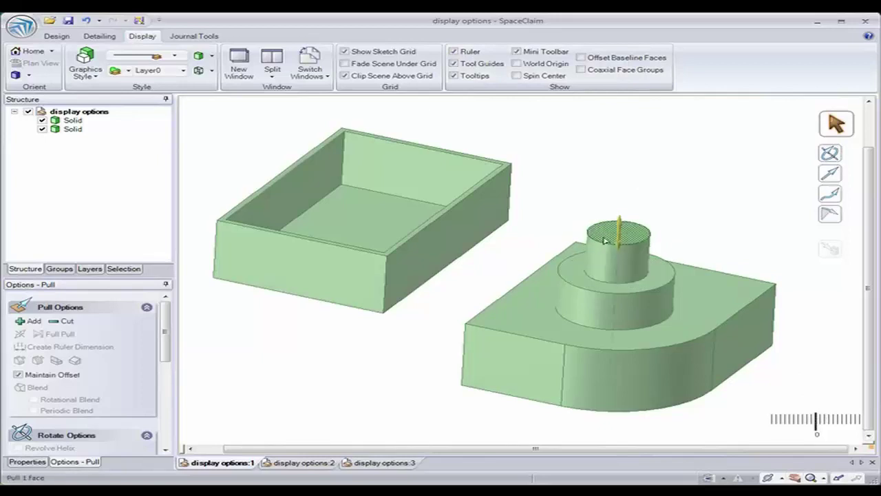
left_click(604, 239)
left_click_drag(571, 234, 573, 166)
key("Escape")
key("Escape")
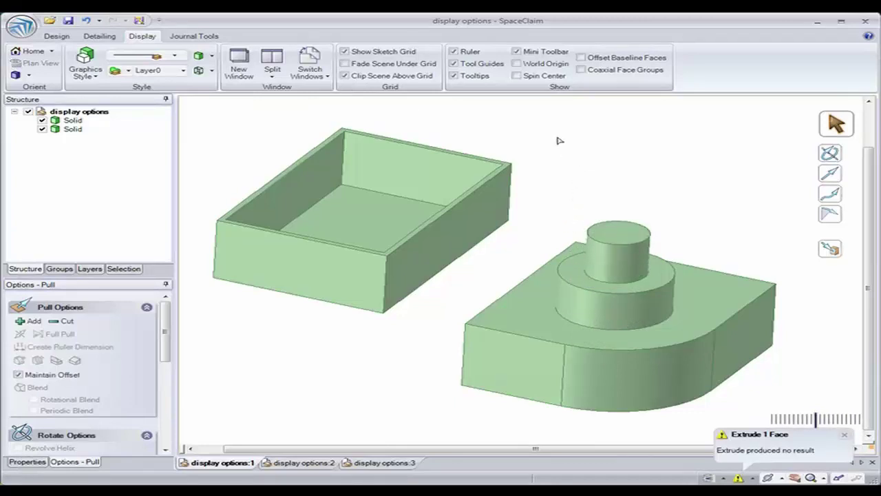
left_click(454, 52)
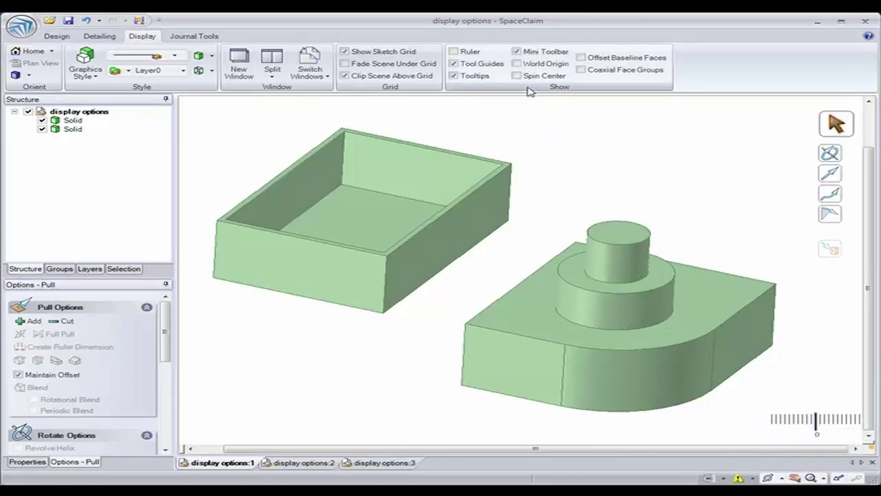
- Toggle the display of tool guides and tooltips off and back on
left_click(460, 67)
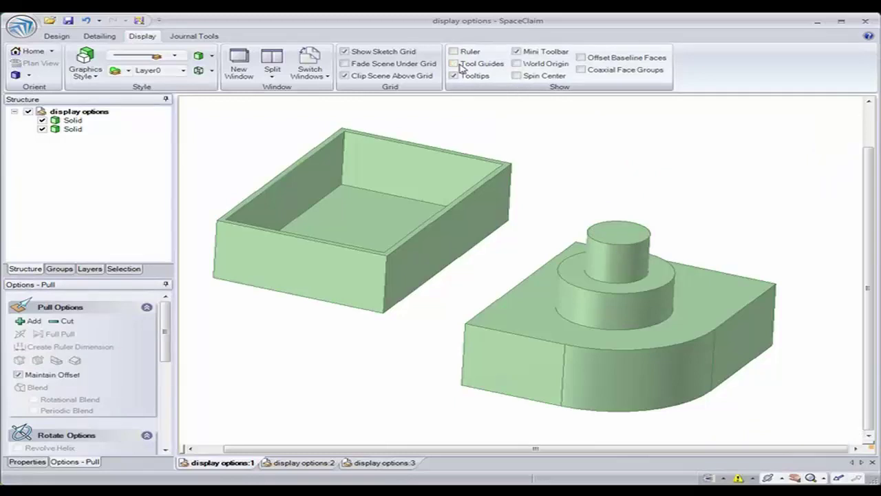
left_click(462, 65)
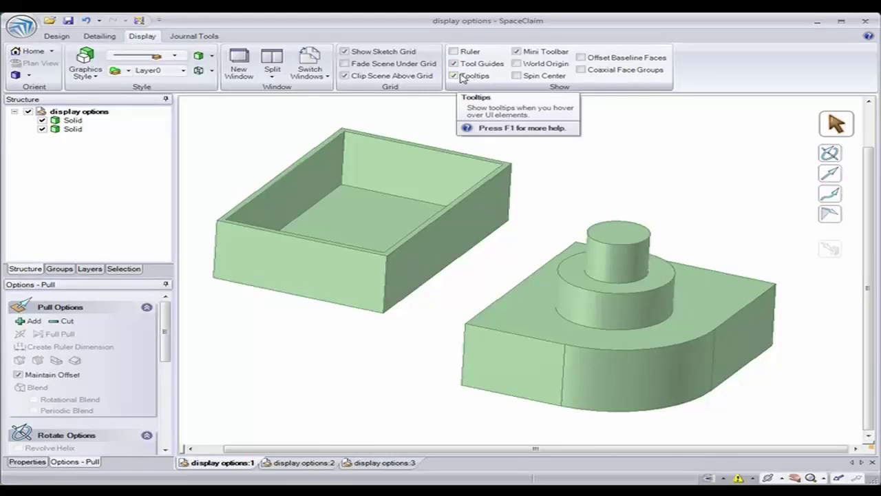
left_click(455, 76)
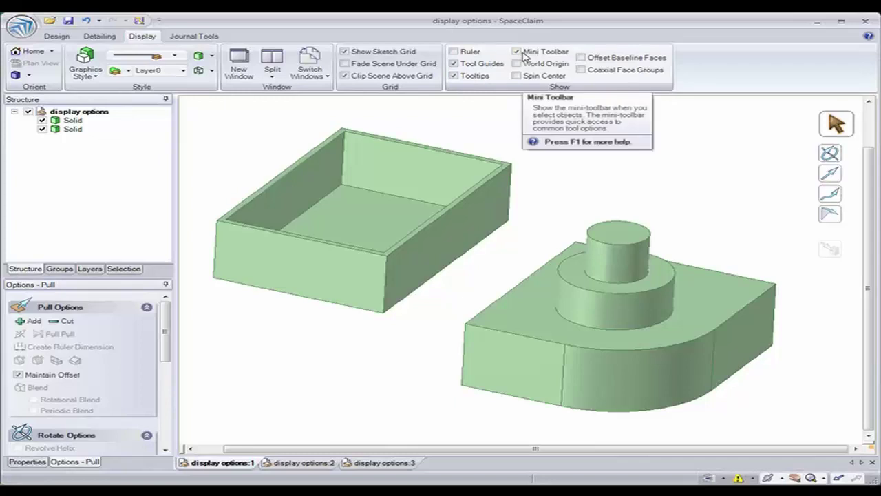
- Check the mini toolbar on the open box's back rim edge and a side inner face, and disable the Mini Toolbar
left_click(450, 155)
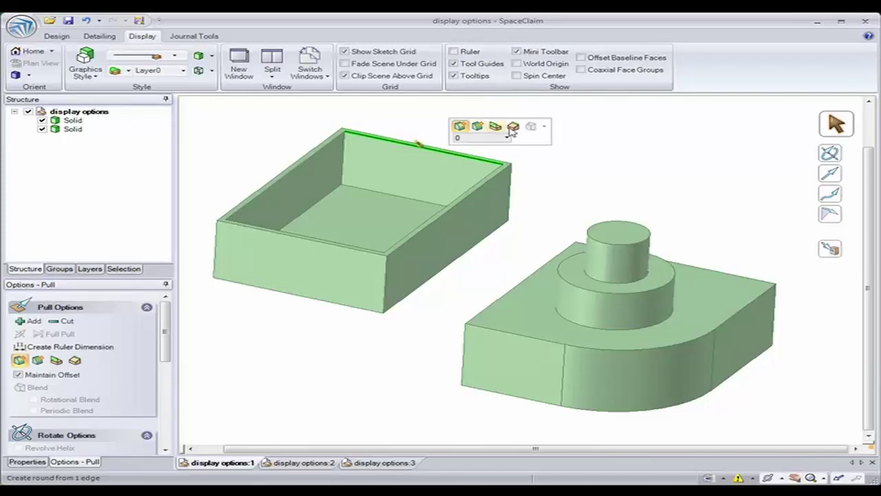
left_click(329, 165)
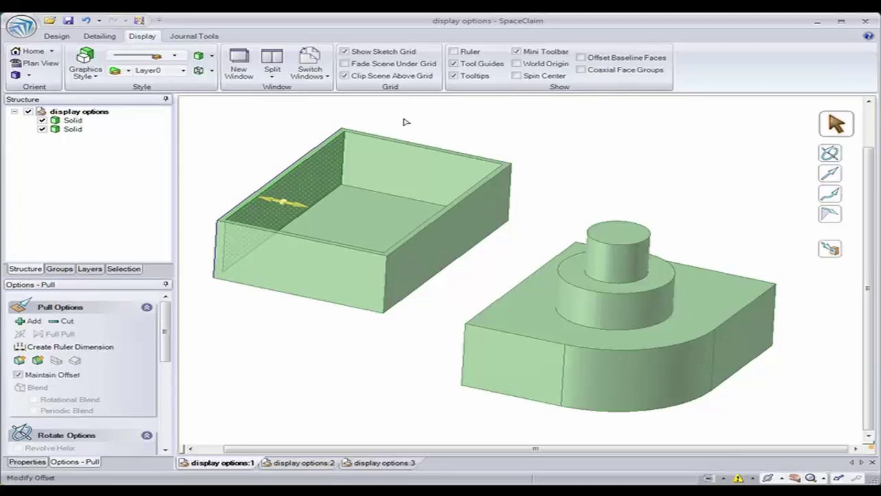
left_click(517, 53)
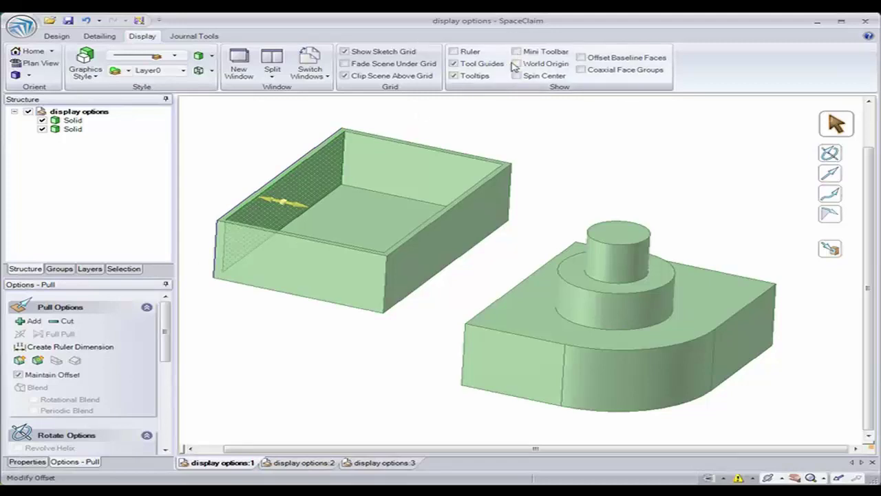
- Select the open box's back inner wall face and bring up its context options with the mini toolbar
left_click(444, 151)
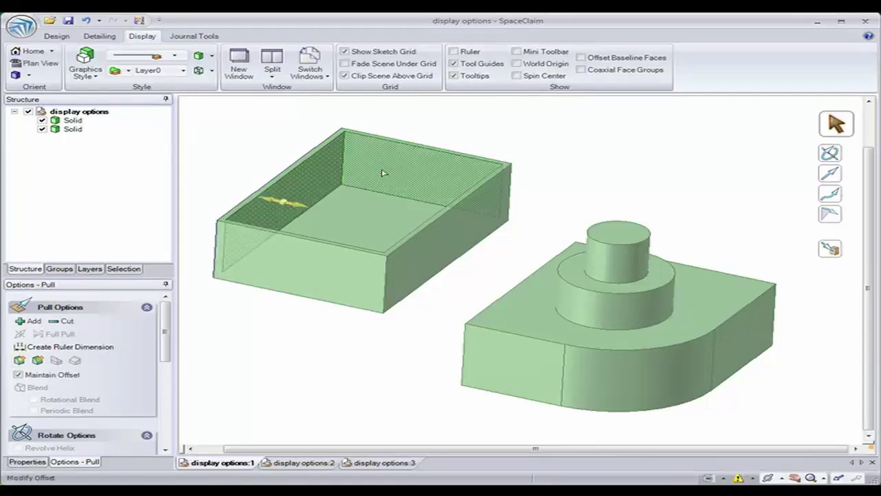
left_click(384, 171)
right_click(425, 151)
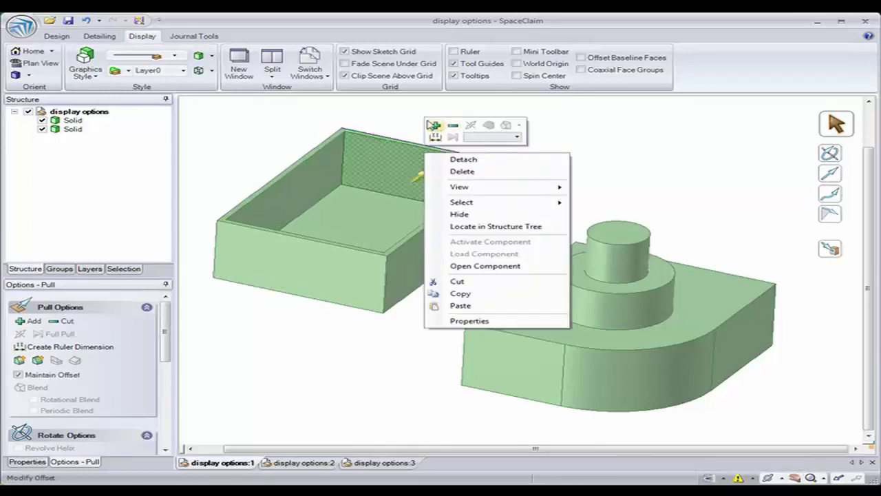
- Dismiss the context options of the open box's inner wall face and re-enable the Mini Toolbar
left_click(405, 117)
left_click(518, 52)
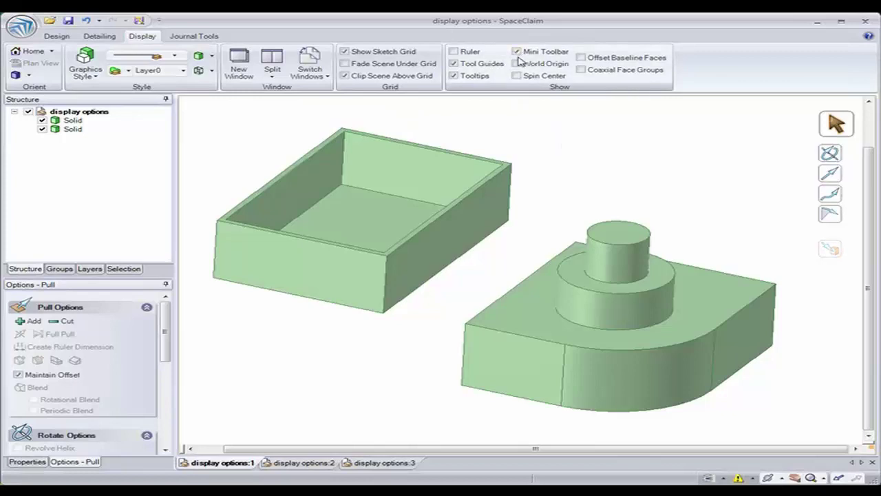
- Turn on the display of the World Origin and the Spin Center, checking each while rotating the model
left_click(517, 64)
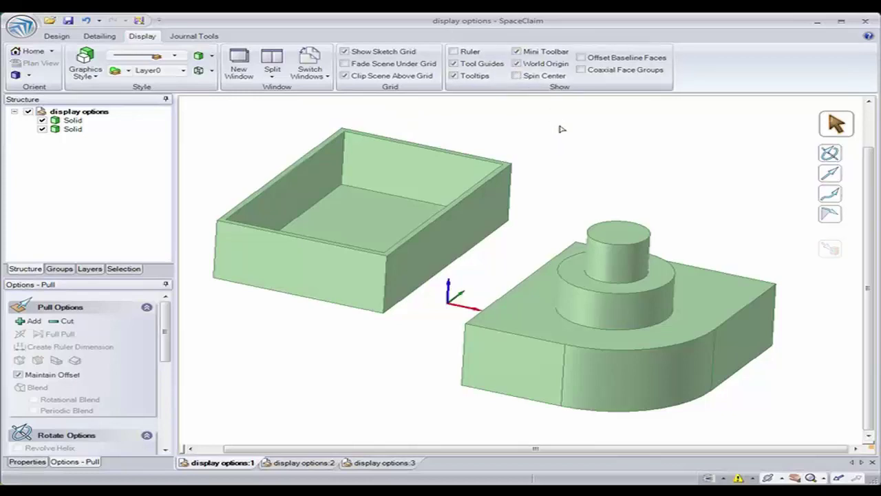
mouse_move(561, 126)
middle_mouse_down()
mouse_move(560, 112)
mouse_move(574, 104)
mouse_move(555, 114)
mouse_move(563, 118)
middle_mouse_up()
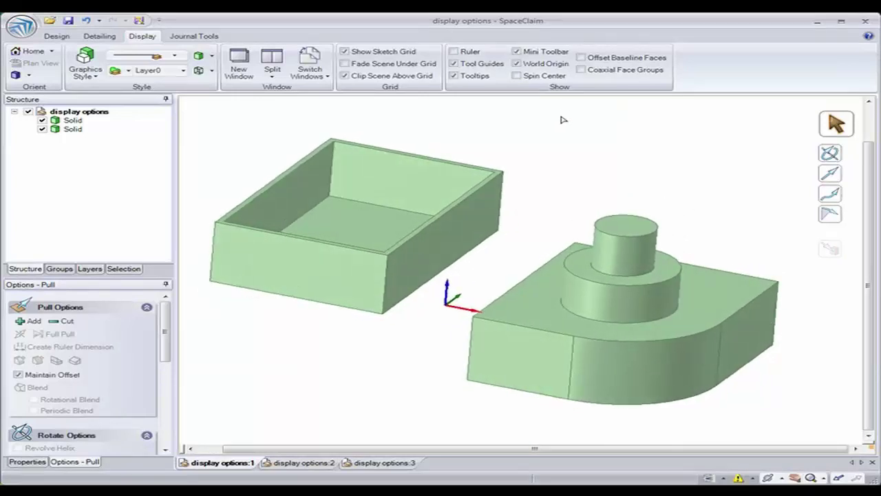
left_click(519, 77)
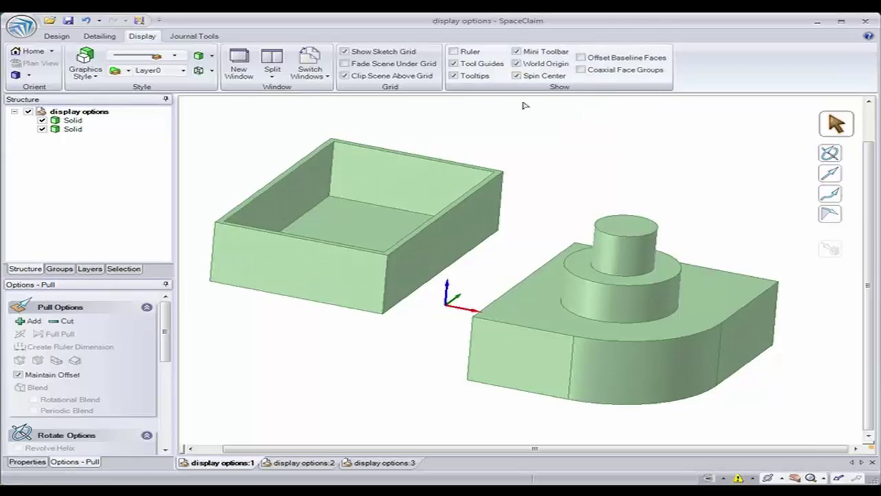
mouse_move(543, 204)
middle_mouse_down()
mouse_move(543, 188)
mouse_move(592, 154)
mouse_move(540, 200)
mouse_move(564, 167)
mouse_move(524, 164)
mouse_move(508, 200)
middle_mouse_up()
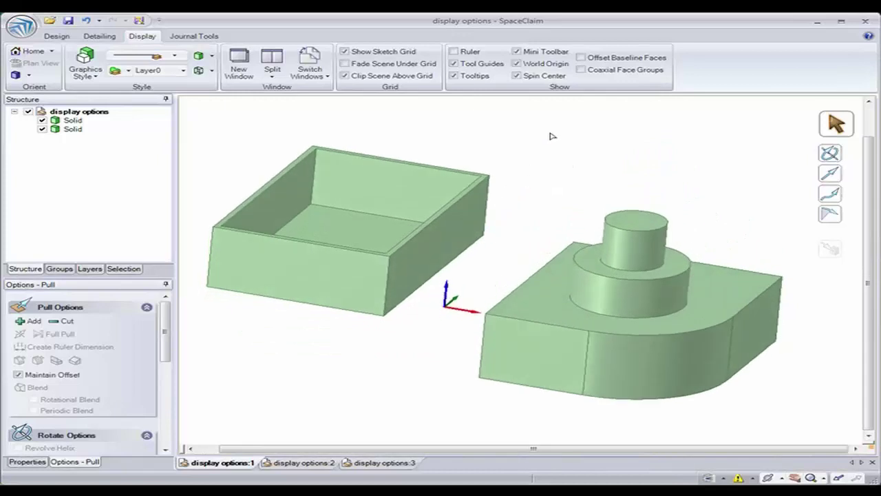
- Turn on the display of Offset Baseline Faces and inspect the open box's walls from several angles
left_click(581, 58)
middle_click_drag(482, 138, 469, 141)
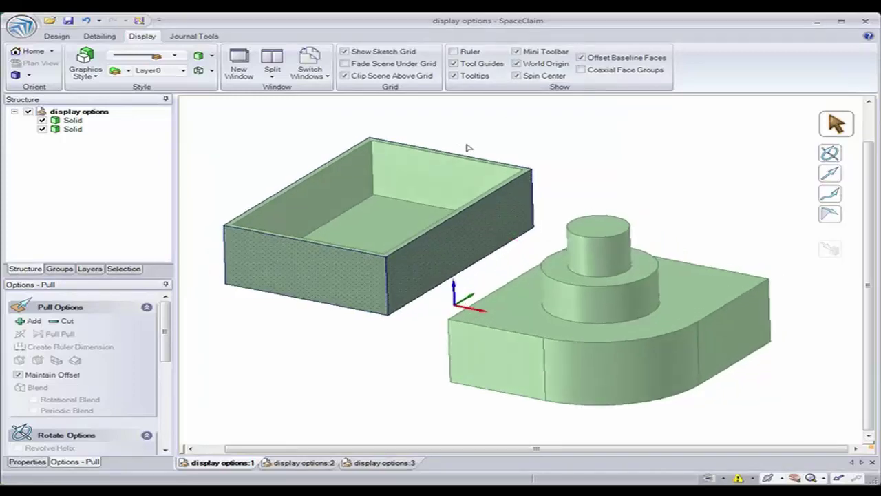
left_click(452, 164)
mouse_move(440, 140)
left_mouse_down()
mouse_move(426, 136)
mouse_move(397, 153)
mouse_move(442, 124)
left_mouse_up()
middle_click_drag(507, 136, 530, 129)
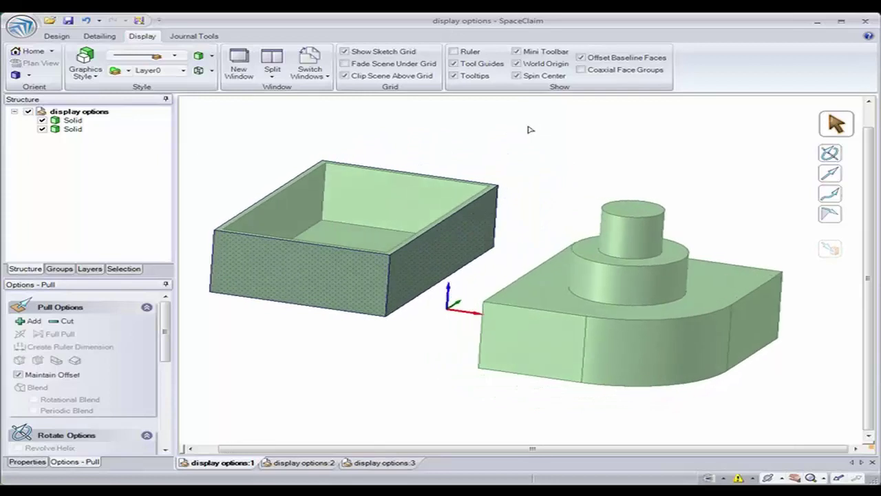
middle_click_drag(565, 153, 550, 135, "shift")
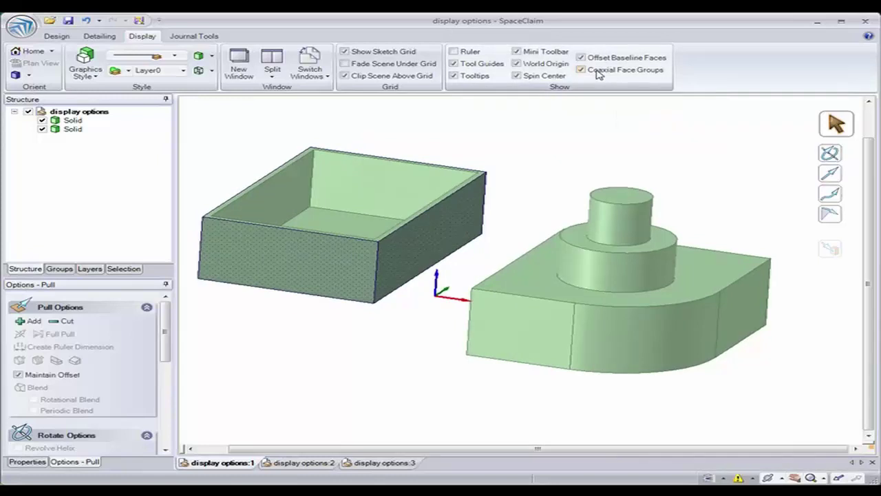
- With Coaxial Face Groups display off, create a coaxial group from the base's rounded front face and both cylinders' side faces
left_click(598, 71)
left_click(627, 332)
left_click(633, 286, "ctrl")
left_click(633, 232, "ctrl")
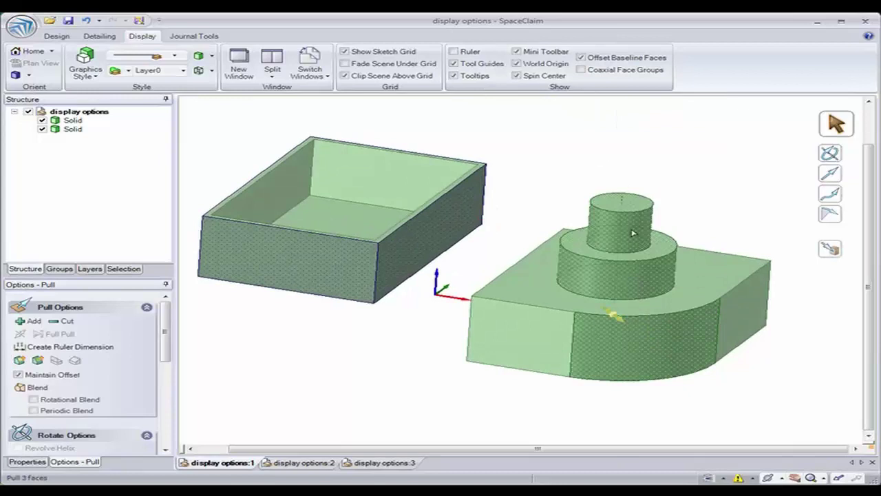
right_click(607, 226)
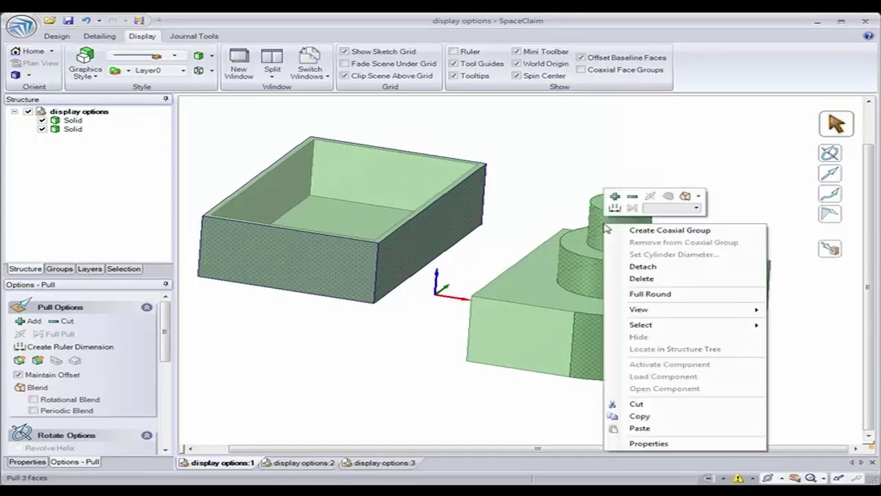
left_click(645, 231)
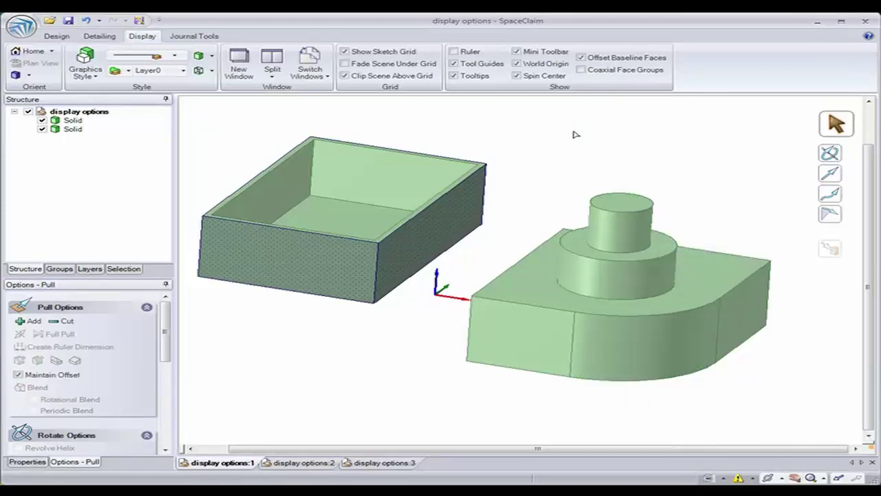
- Switch to the Select tool and turn on the display of Coaxial Face Groups to inspect the grouped cylindrical faces
key("s")
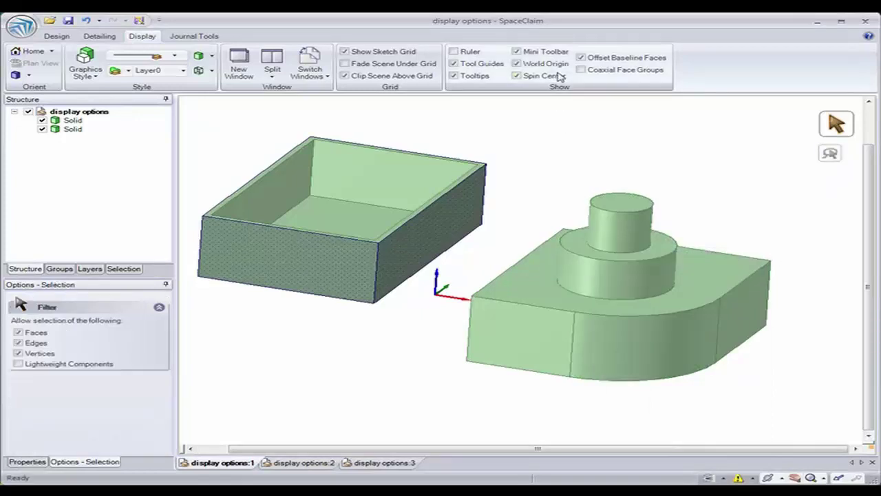
left_click(581, 70)
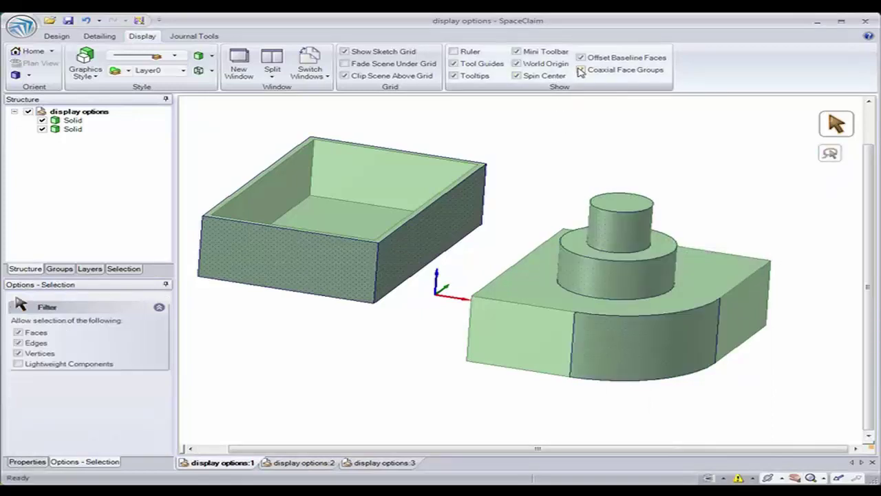
mouse_move(661, 147)
middle_mouse_down()
mouse_move(643, 147)
mouse_move(659, 153)
mouse_move(651, 154)
middle_mouse_up()
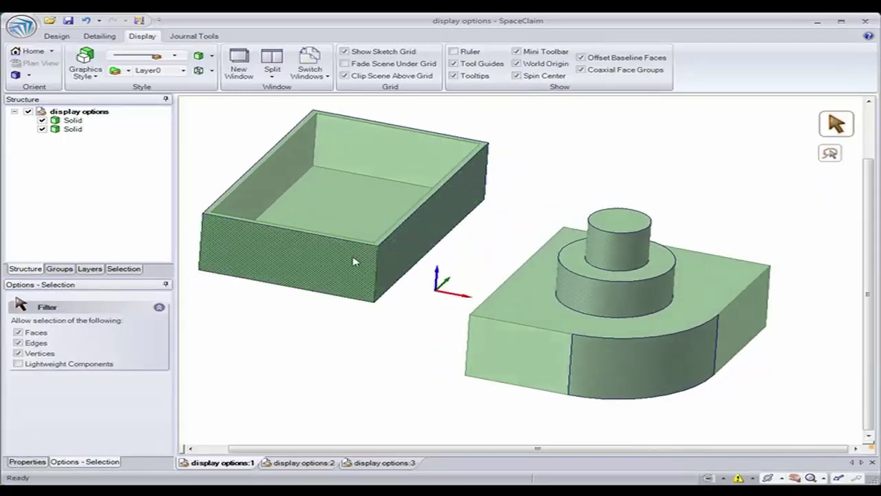